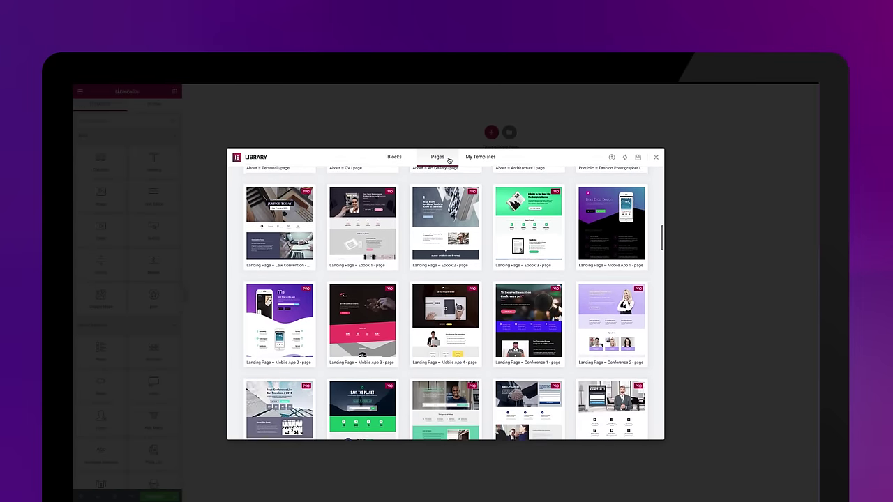
- Add a new section area above the Free Preview section and open the template library from it
left_click(478, 165)
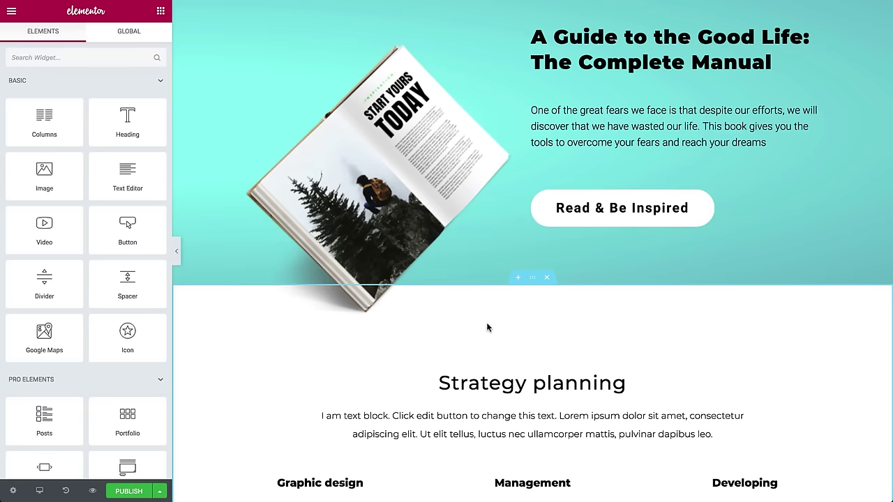
scroll(487, 328, "down", 5)
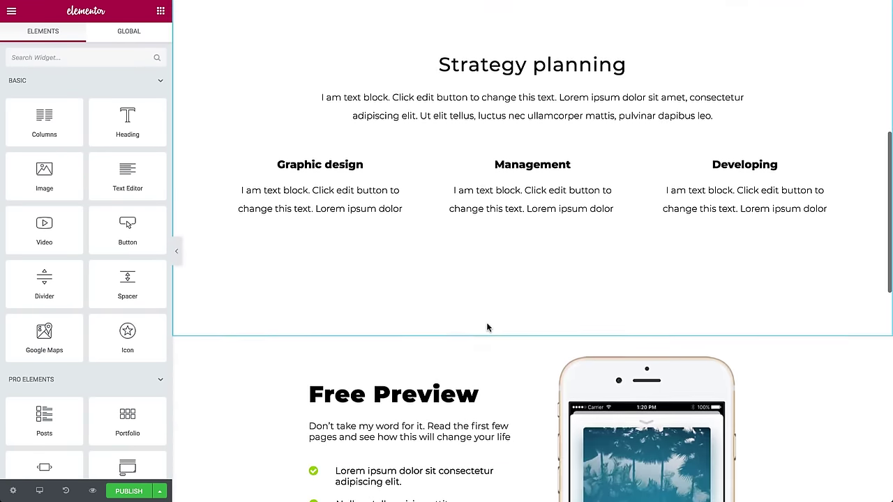
mouse_move(519, 283)
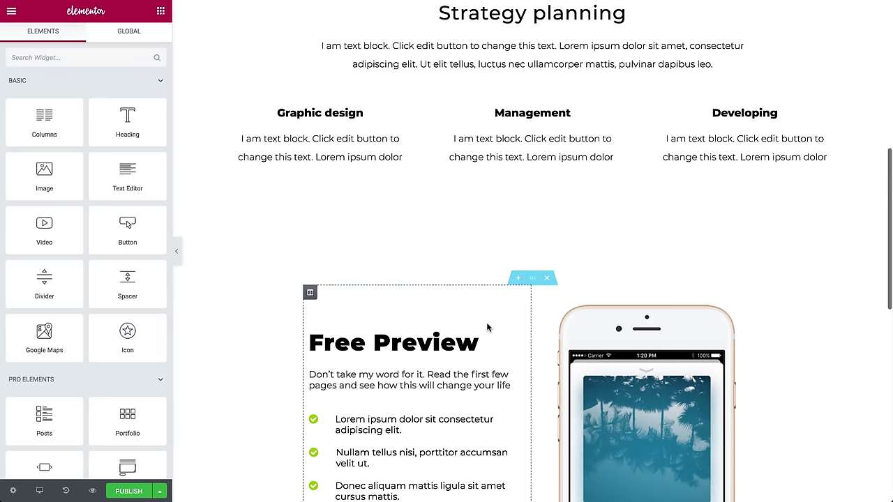
left_click(520, 282)
left_click(546, 330)
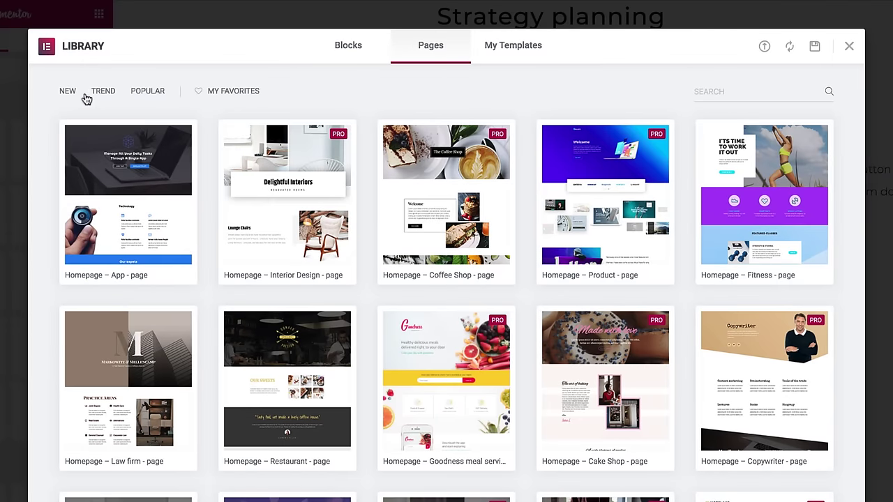
- Sort the page templates by New and by Trend, and search them for HOMEPAGE
left_click(71, 92)
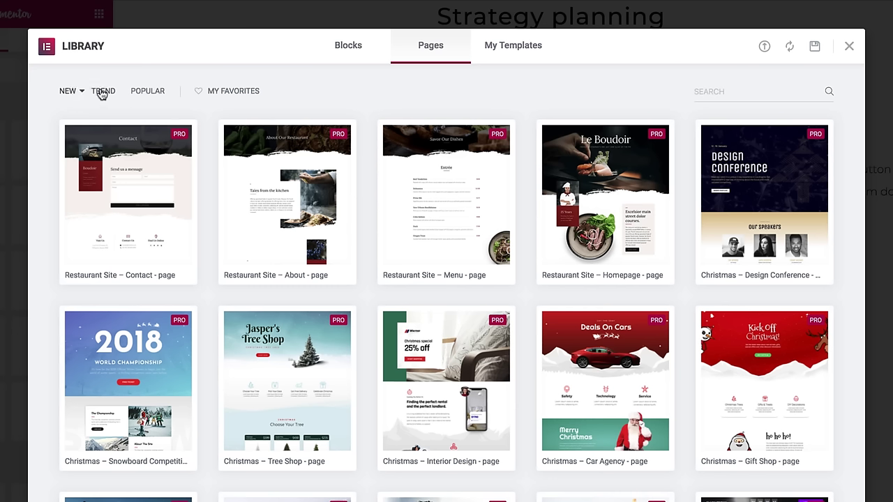
left_click(102, 92)
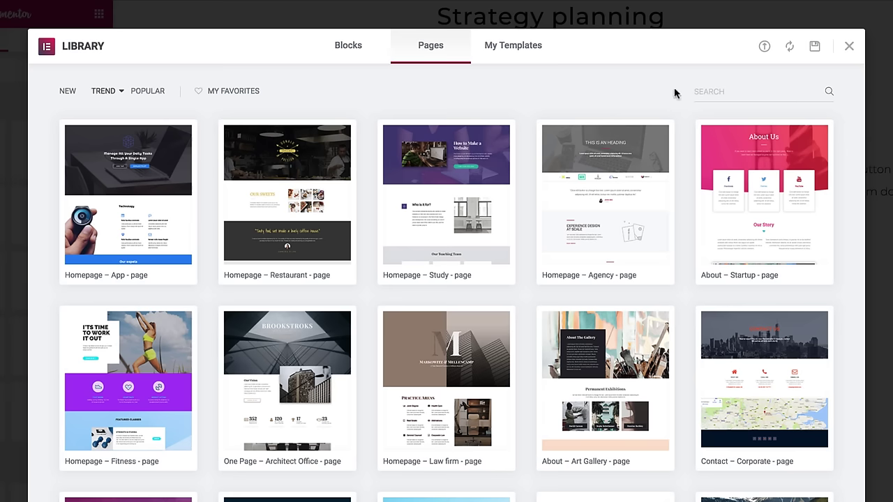
left_click(710, 90)
type("HOMEPAGE")
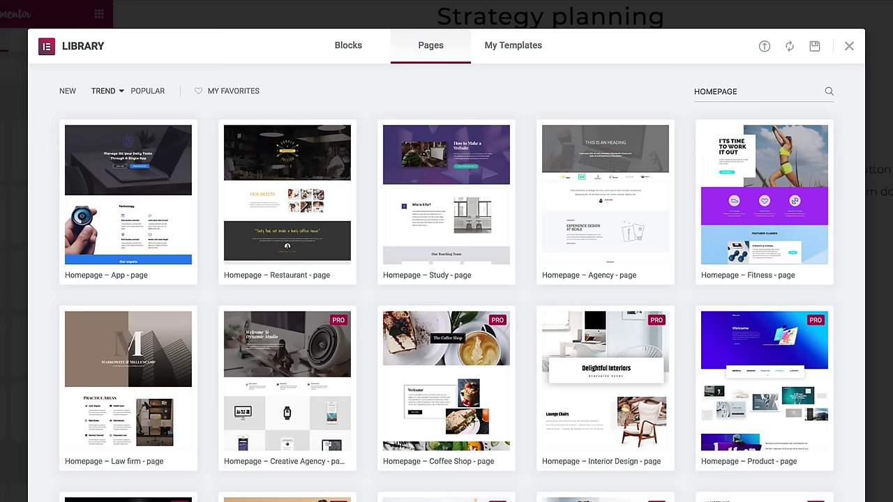
- Replace the page template search term with REST
key("BackSpace")
key("BackSpace")
key("BackSpace")
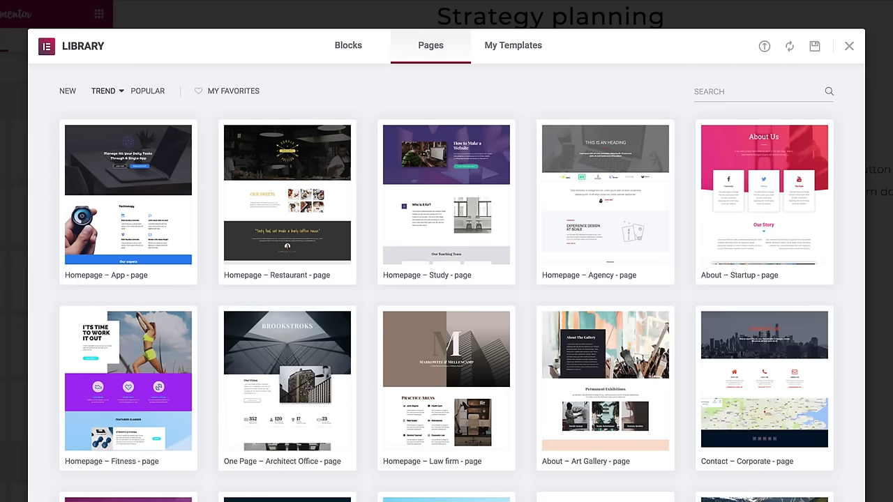
type("REST")
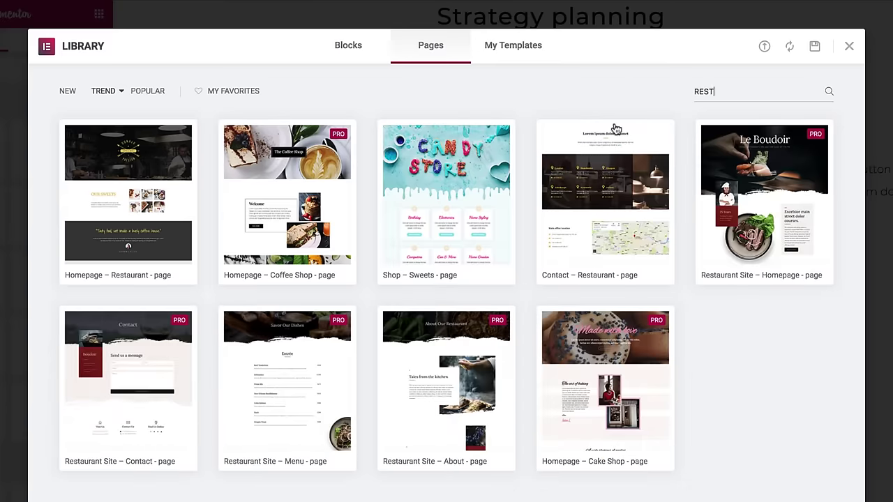
- Mark the Shop – Sweets page template as a favorite, show My Favorites, and return from its preview to the library
mouse_move(454, 209)
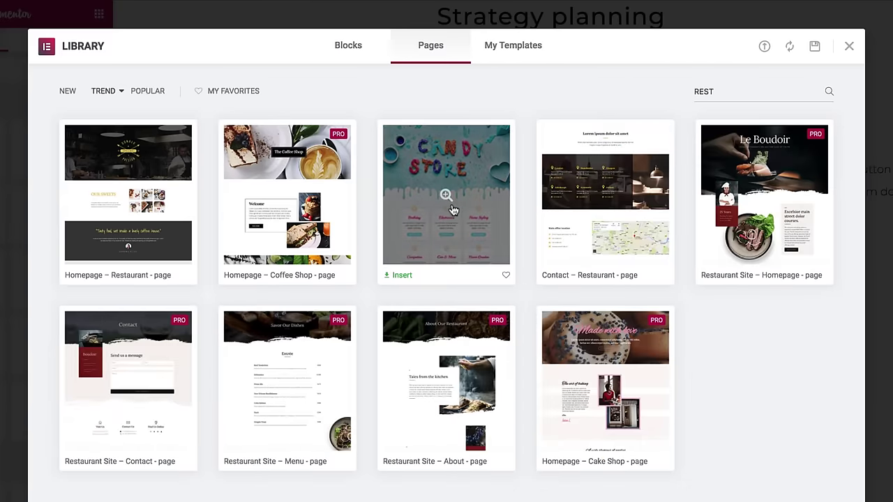
left_click(507, 277)
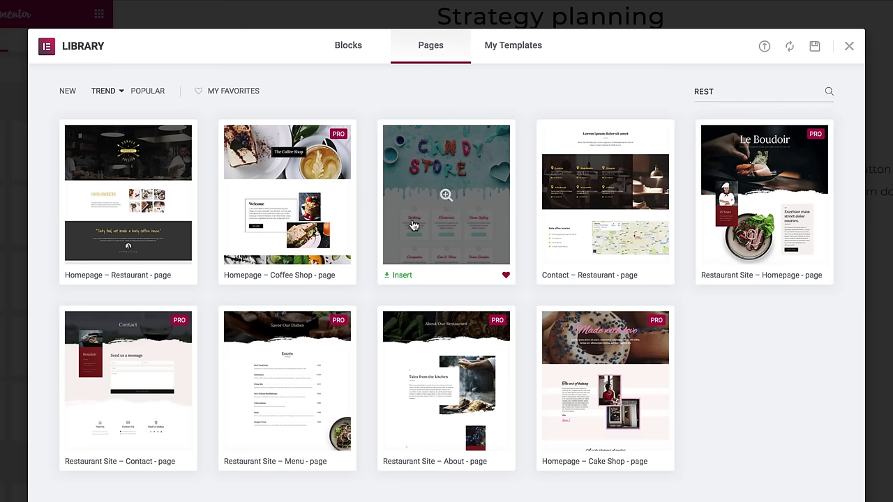
left_click(243, 93)
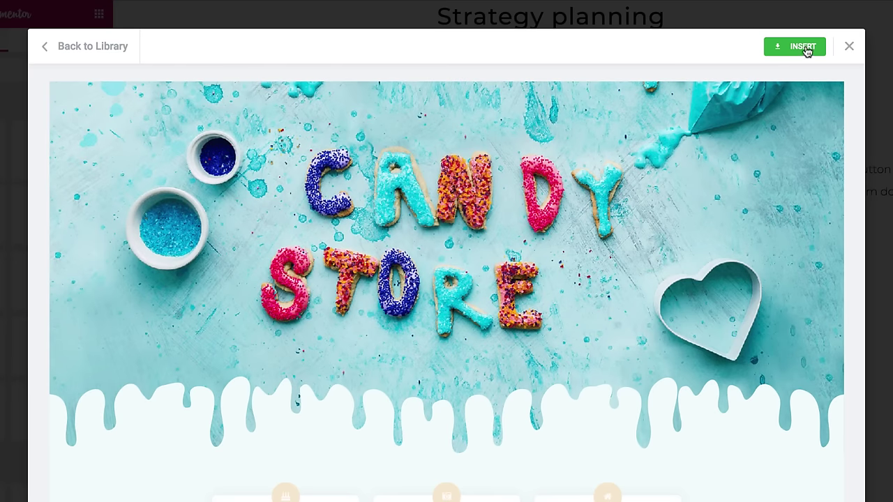
left_click(81, 46)
- Look through the ready-made section designs in the library's Blocks collection
left_click(377, 45)
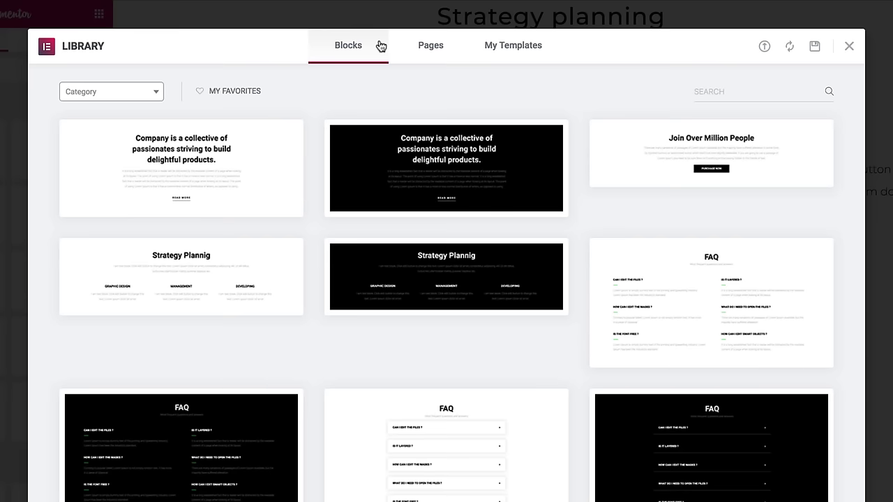
scroll(379, 48, "down", 1)
scroll(378, 48, "down", 4)
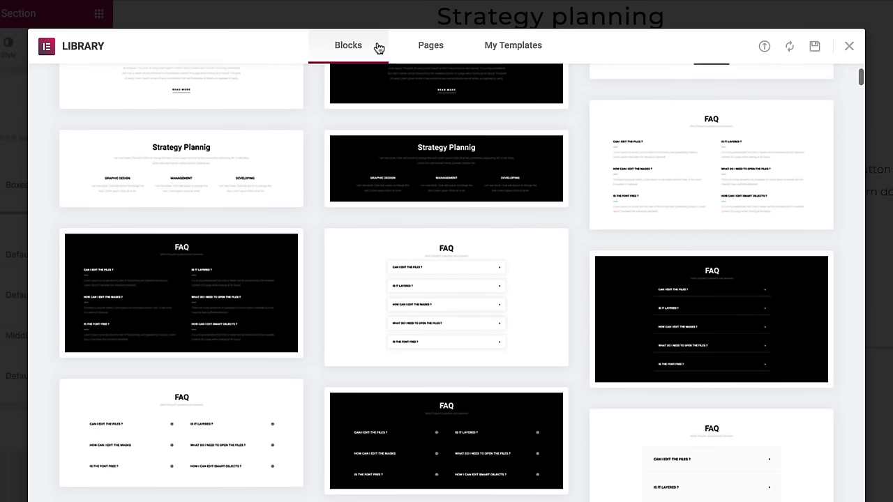
scroll(378, 48, "down", 4)
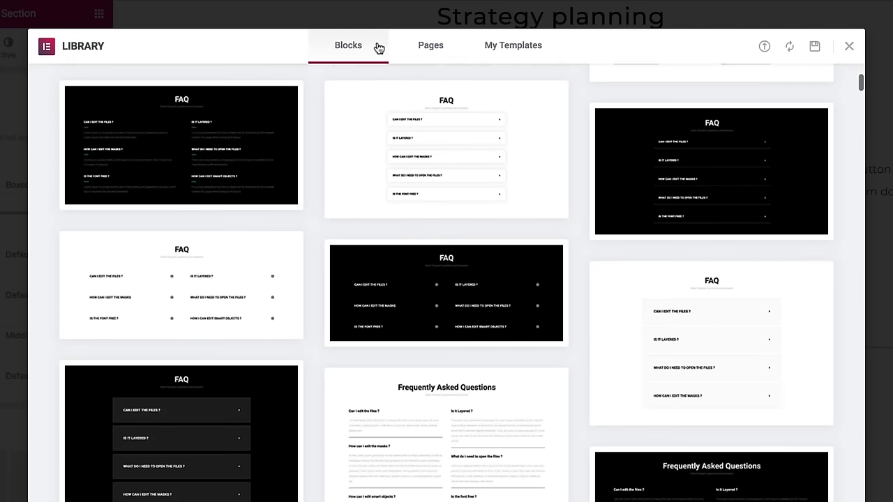
scroll(378, 48, "down", 4)
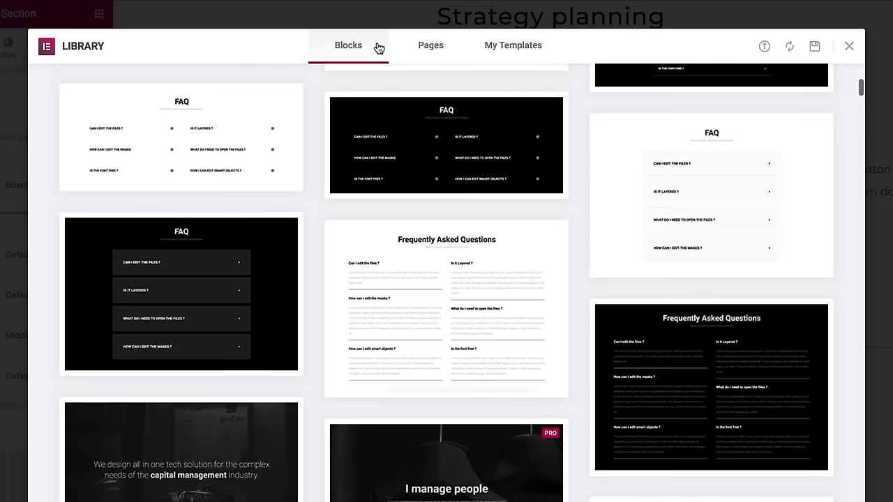
scroll(378, 47, "down", 4)
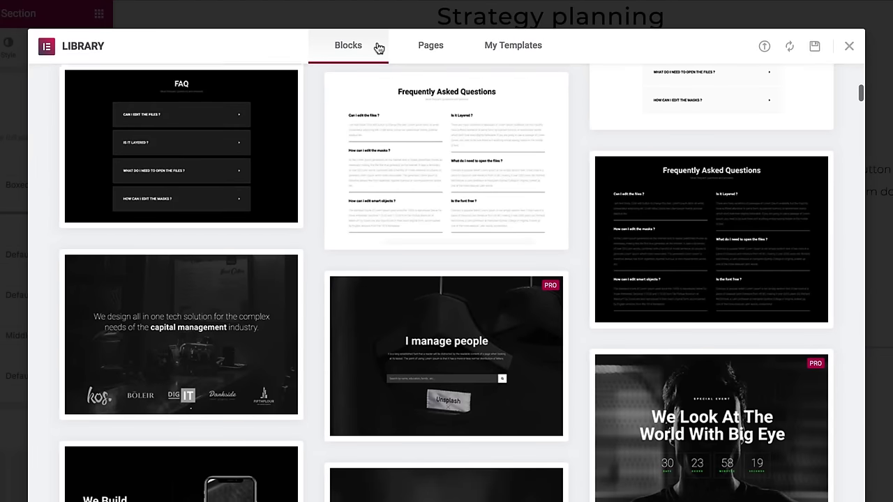
scroll(378, 48, "down", 4)
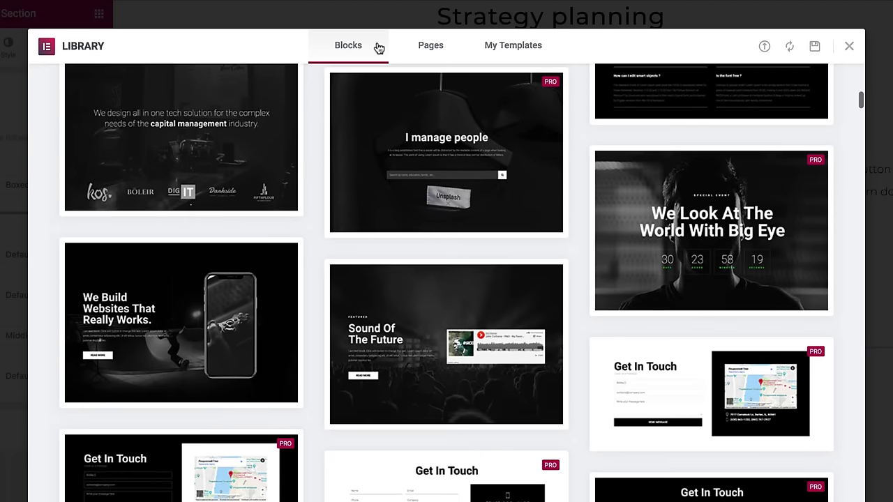
left_click(377, 47)
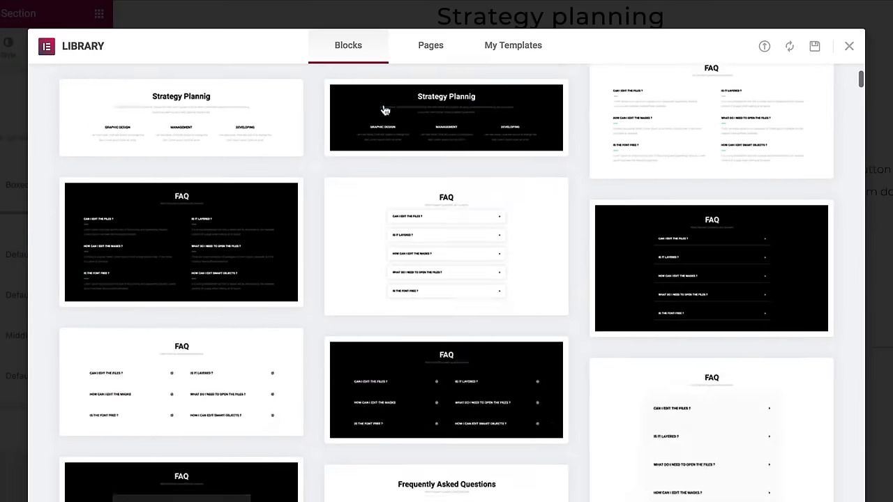
- Filter the blocks by the Team category and look through the matching designs
left_click(133, 98)
type("team")
left_click(126, 129)
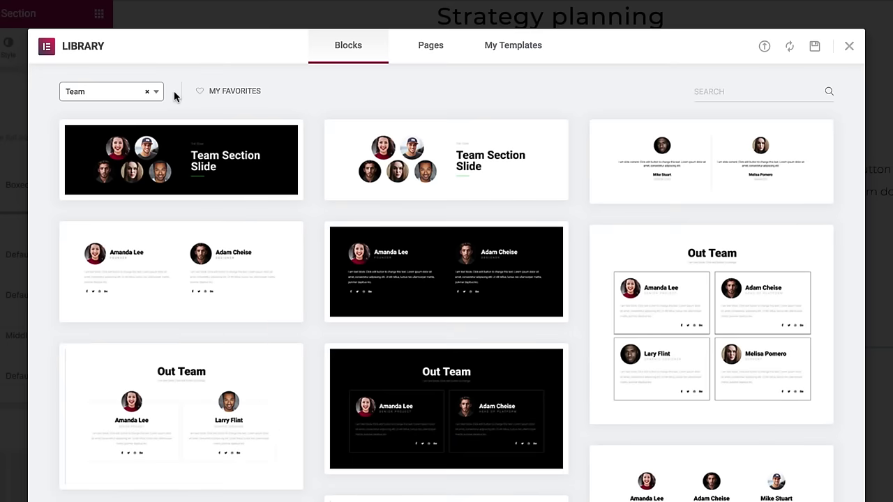
scroll(174, 90, "down", 2)
scroll(175, 96, "down", 3)
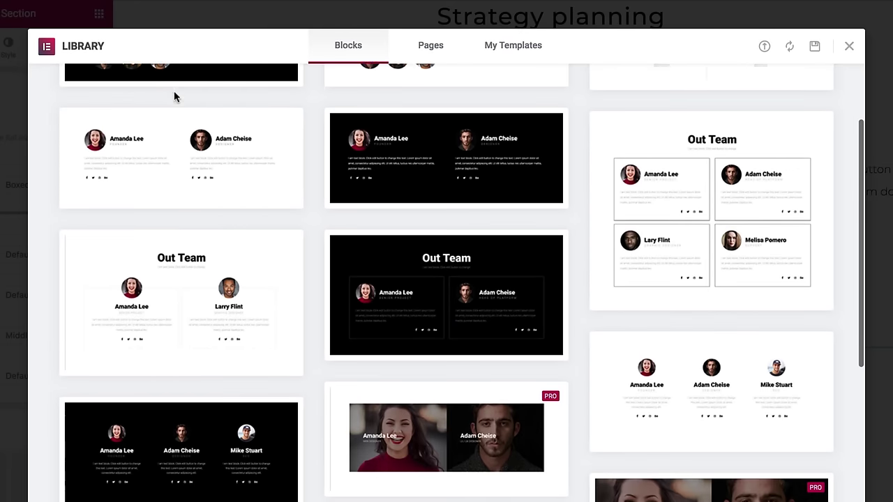
scroll(174, 90, "down", 3)
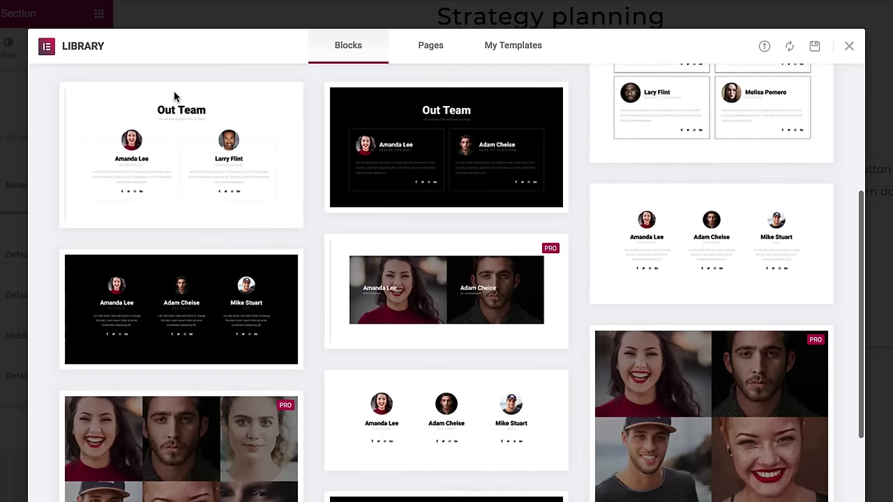
scroll(173, 91, "down", 2)
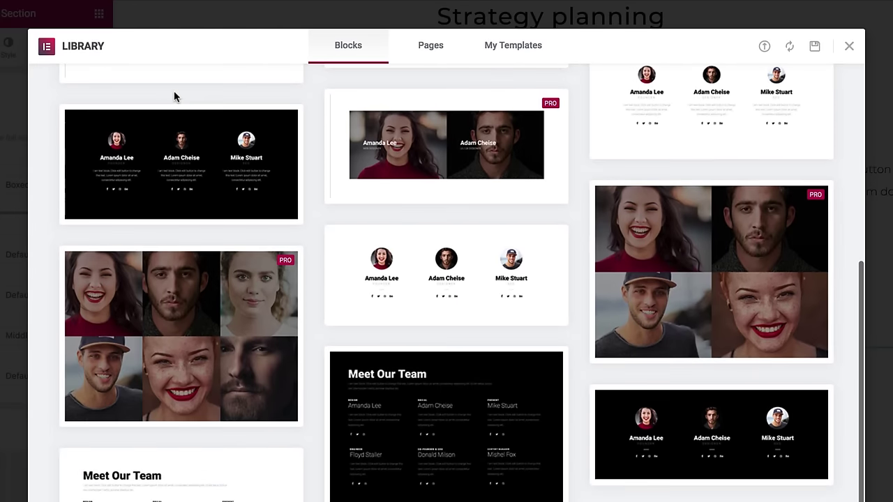
- View the saved templates in My Templates and close the library
left_click(478, 44)
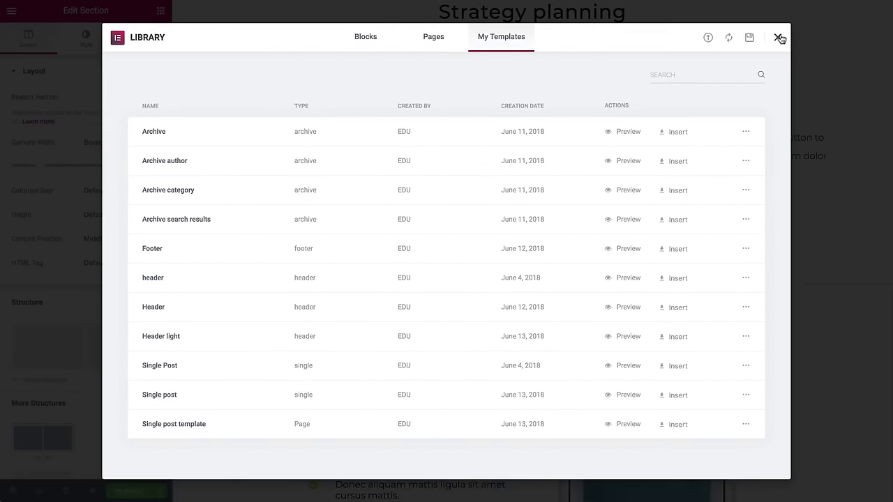
left_click(797, 40)
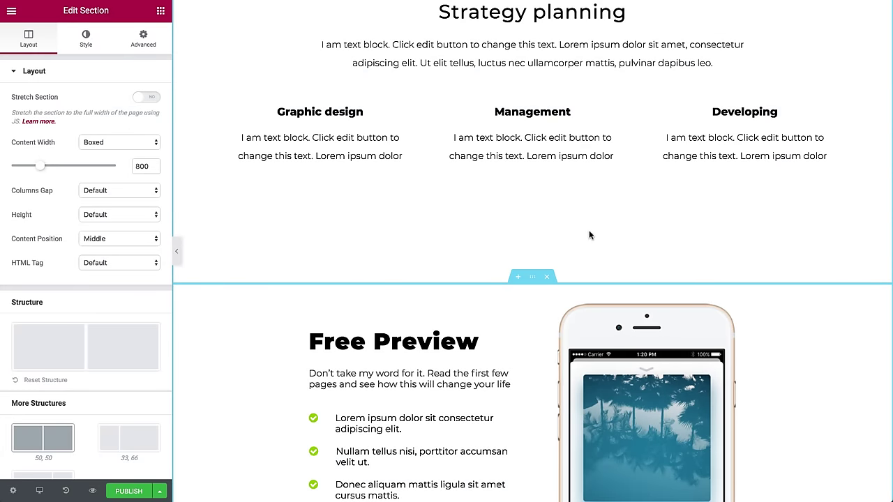
- Save the Free Preview section as a template named "Hotel Section - Test"
right_click(535, 275)
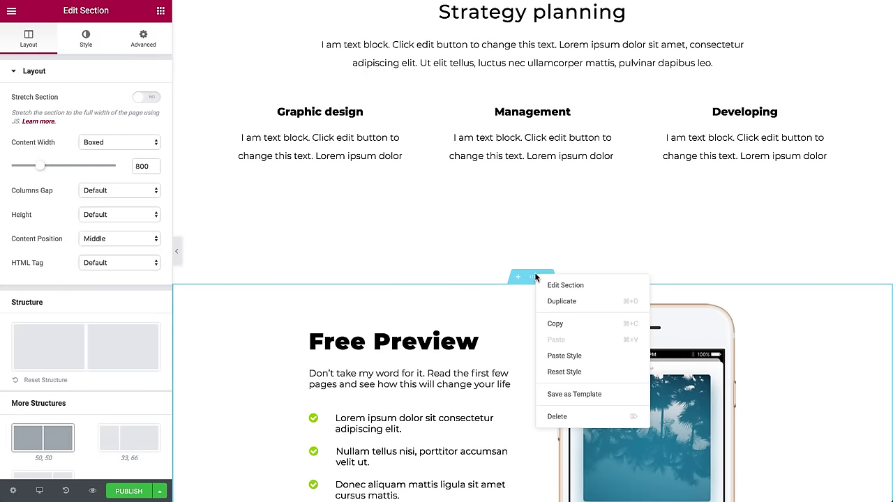
left_click(547, 395)
type("Hotel Section - Test")
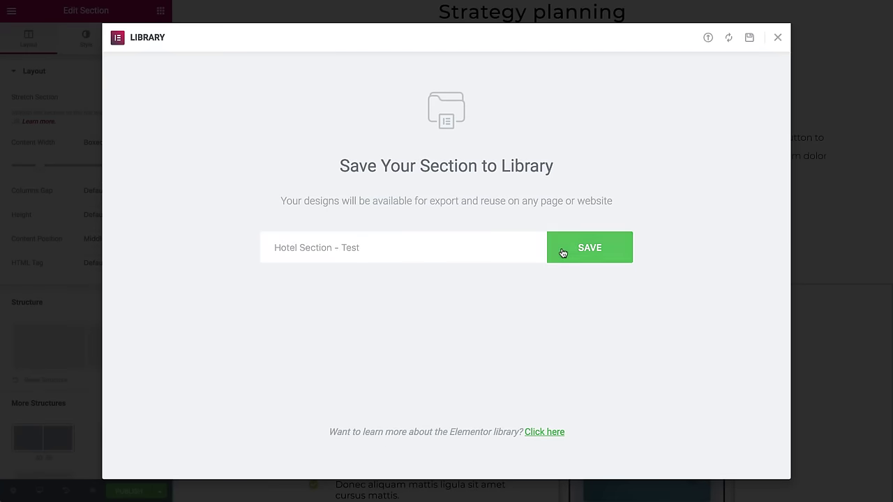
left_click(563, 253)
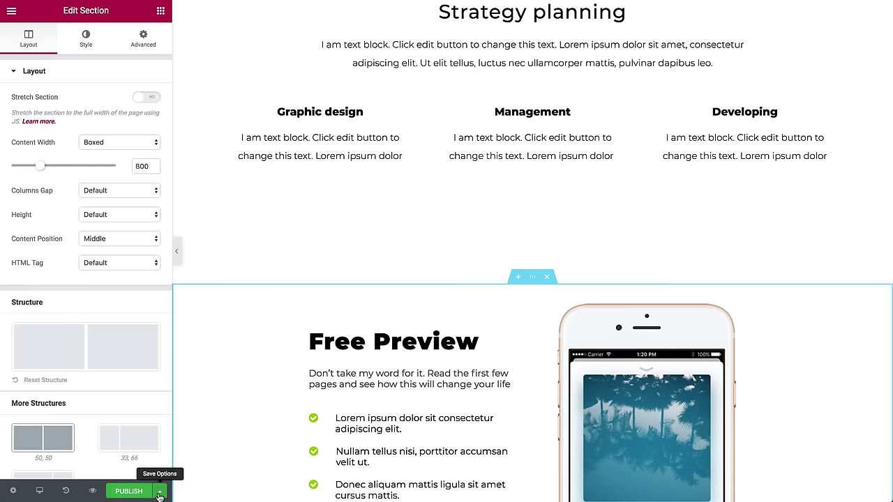
- Save the whole page as a template named "Hotel Page - Test"
left_click(160, 496)
left_click(126, 464)
left_click(271, 260)
type("Hotel Page - Test")
left_click(580, 250)
- Sort My Templates by newest creation date and view the delete and export options of "Hotel Page - Test"
left_click(660, 72)
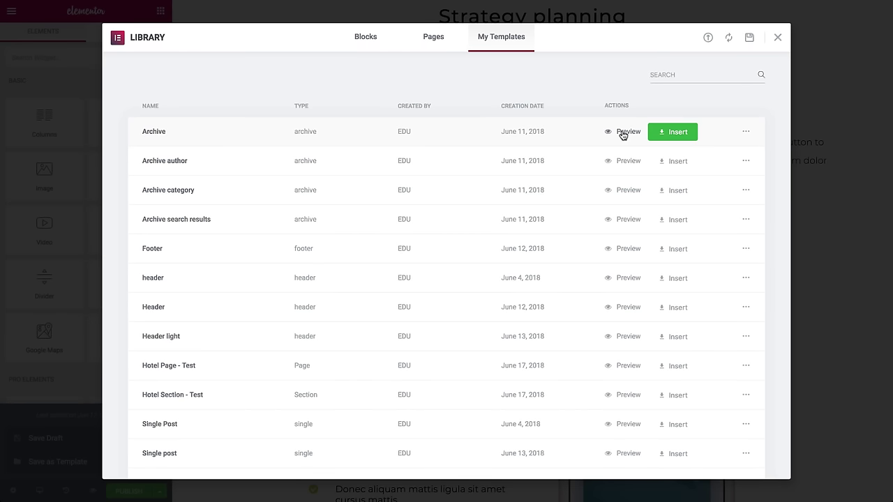
left_click(529, 107)
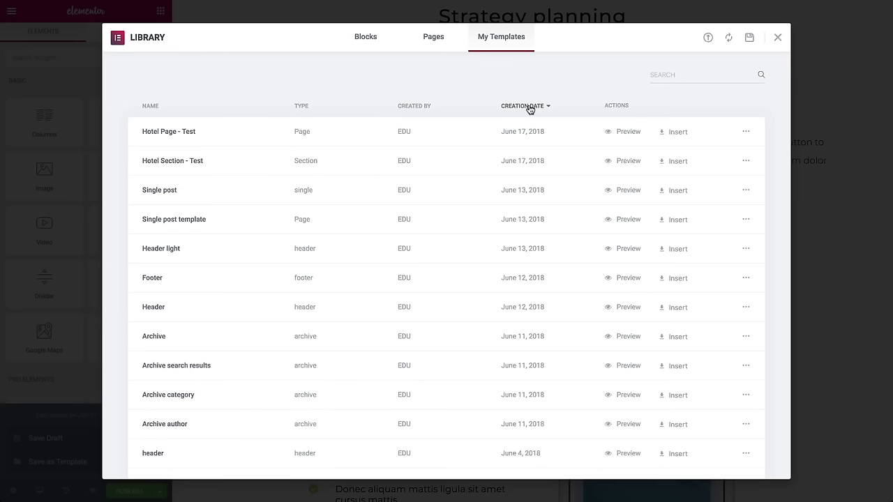
left_click(746, 134)
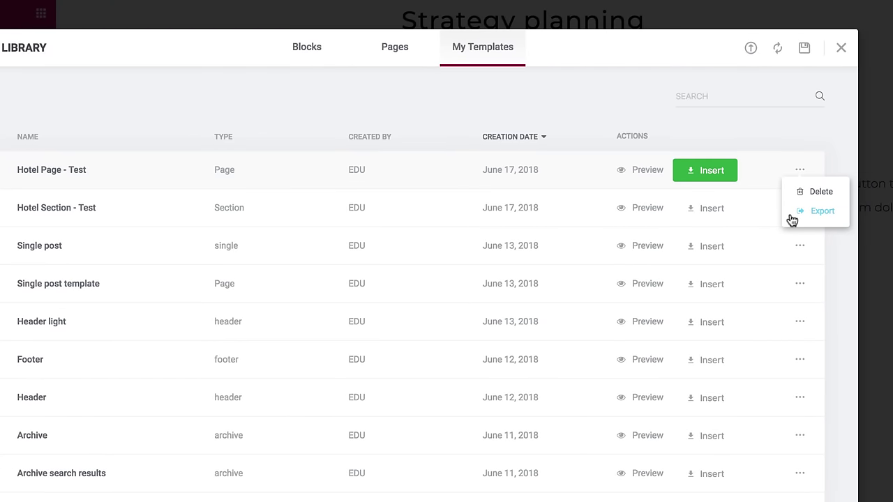
left_click(800, 146)
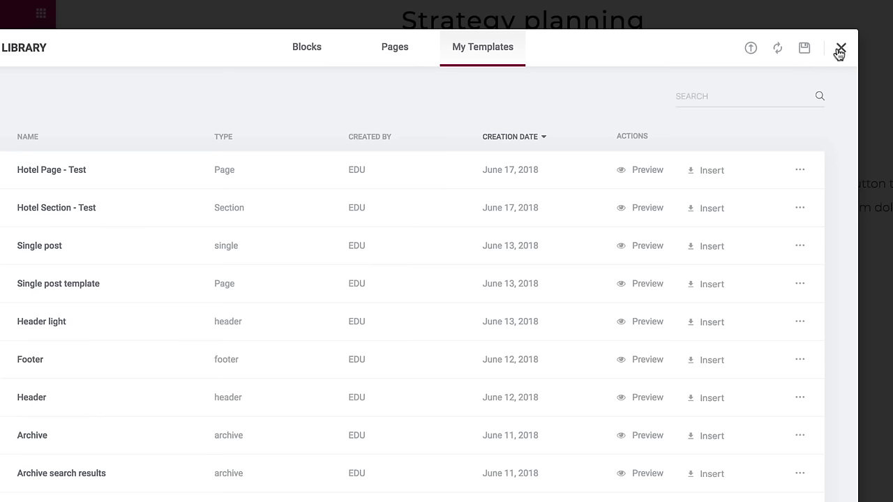
- Sync the template library and open its template import
left_click(779, 49)
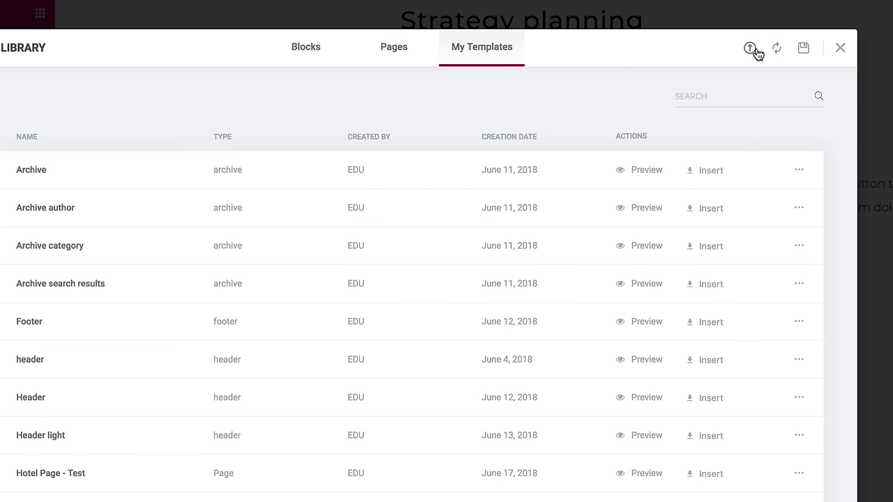
left_click(749, 47)
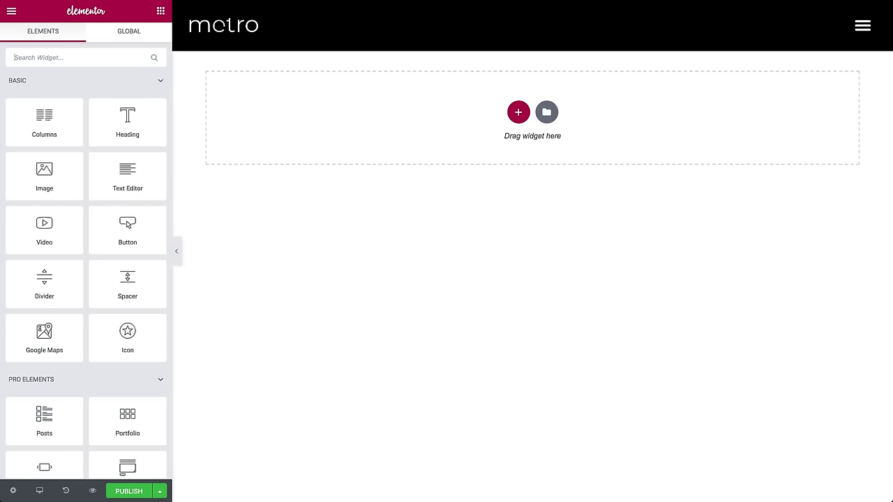
- Add a Template widget to the empty page and choose the "Hotel Page - Test (page)" template for it
left_click(111, 59)
type("templ")
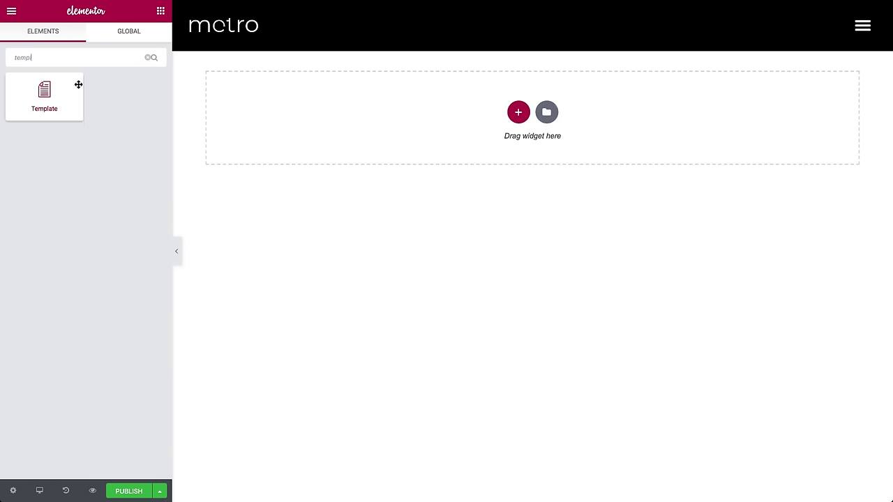
left_click_drag(74, 86, 332, 99)
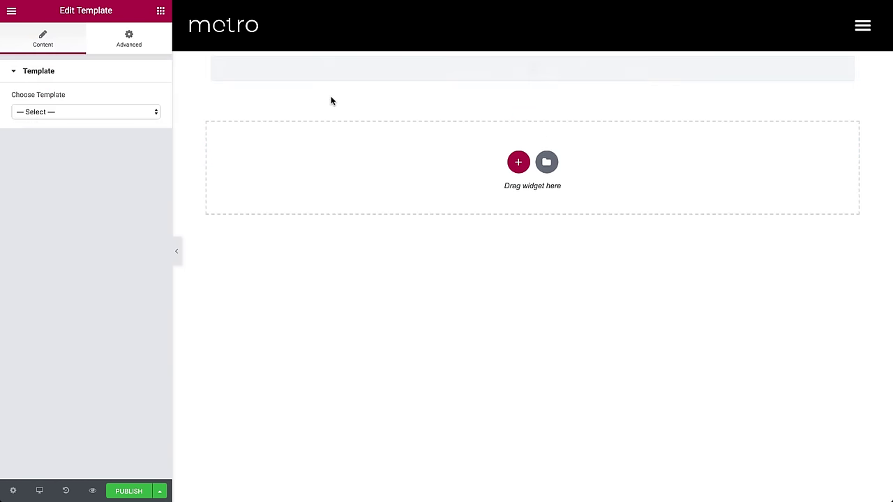
left_click(144, 112)
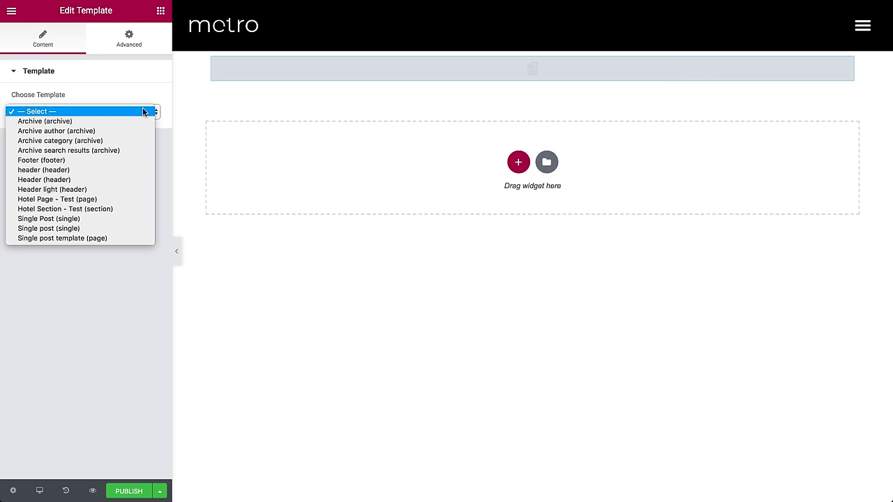
left_click(137, 200)
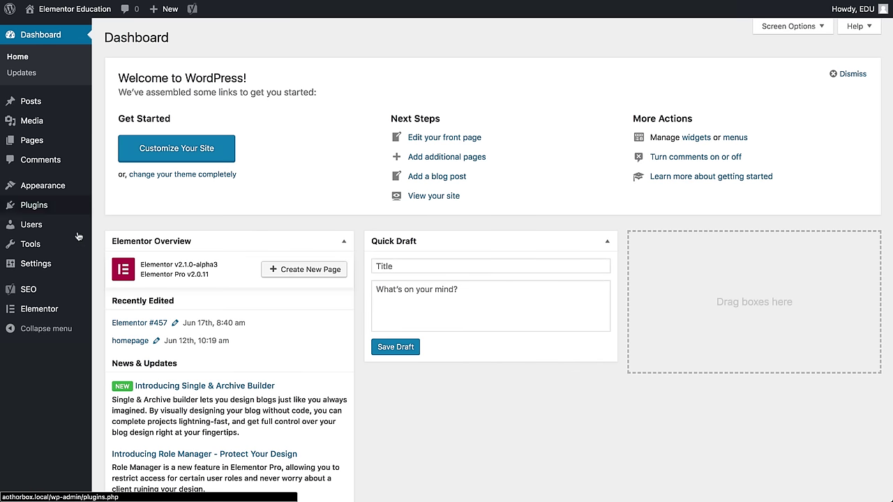
- Open Elementor's My Templates list in the WordPress dashboard and select the shortcode of "Hotel Section – Test"
mouse_move(72, 307)
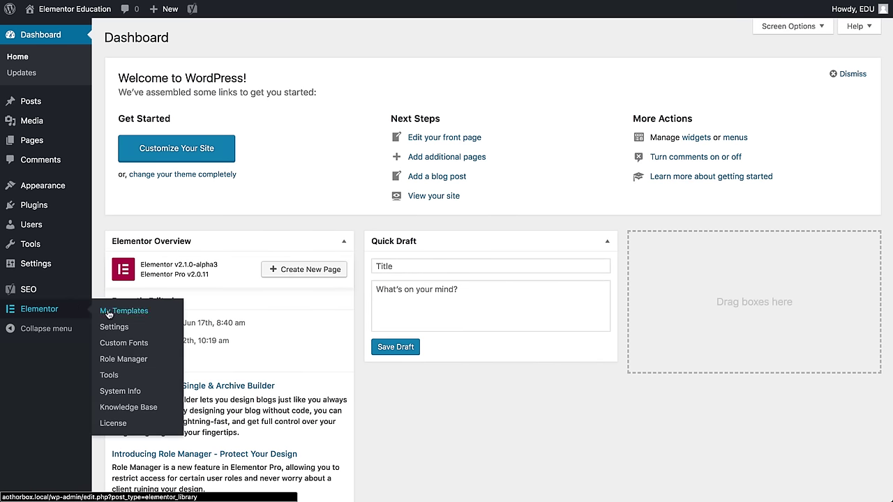
left_click(106, 312)
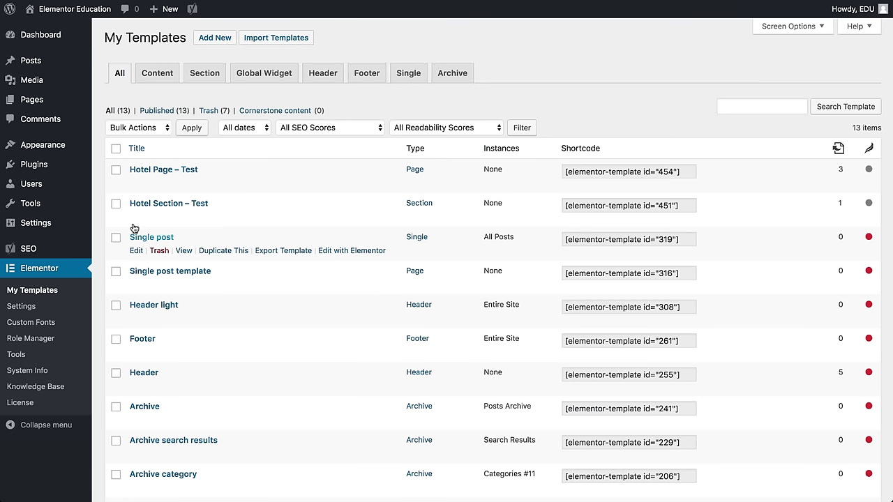
mouse_move(138, 218)
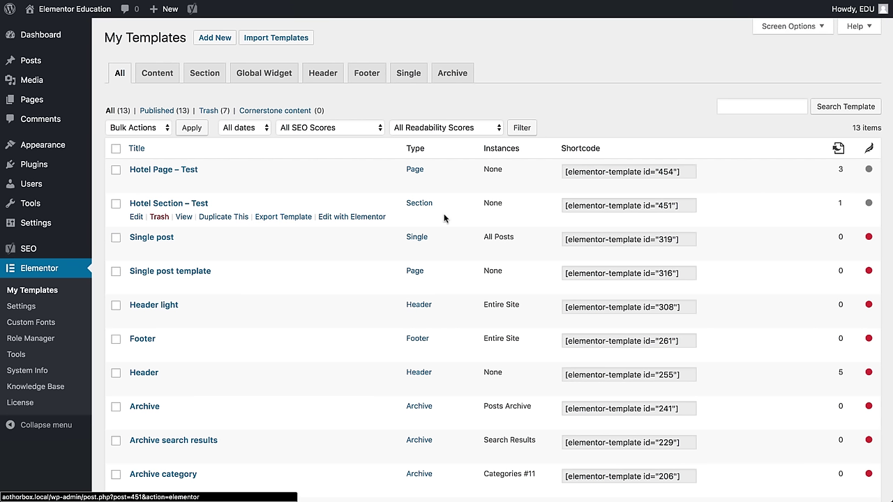
left_click(607, 205)
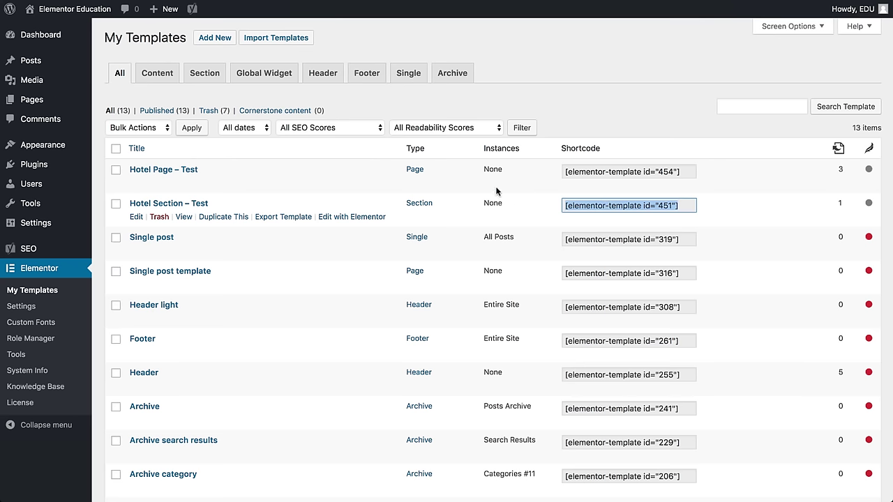
- Add an Elementor Library widget below the Blog Sidebar's existing widgets, choose "Hotel Section - Test (section)" as its template, and save it
mouse_move(80, 154)
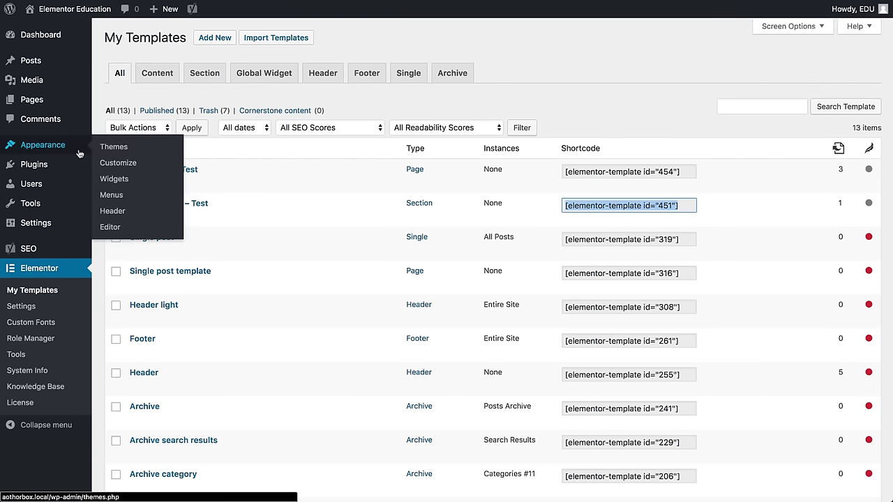
left_click(110, 180)
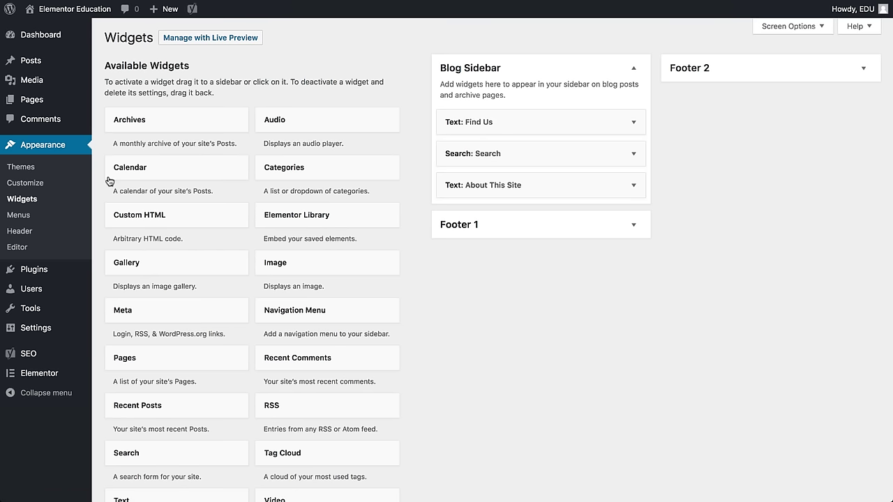
left_click_drag(288, 218, 501, 197)
left_click(493, 291)
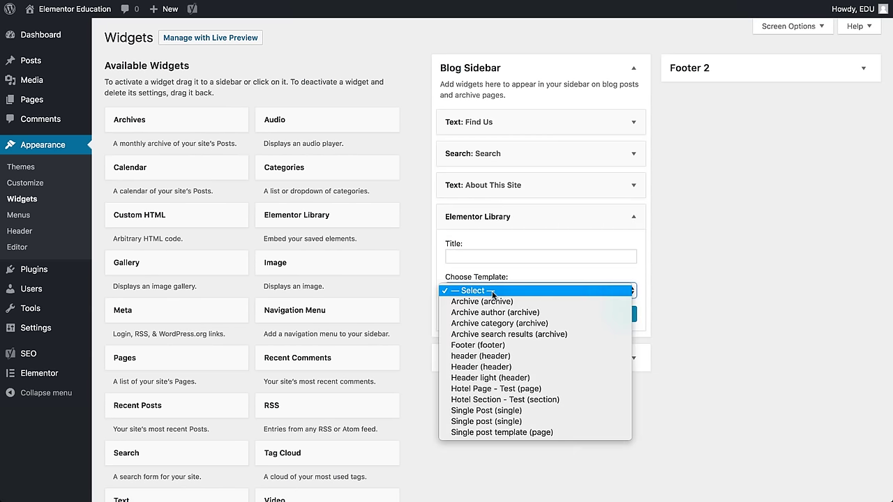
left_click(486, 401)
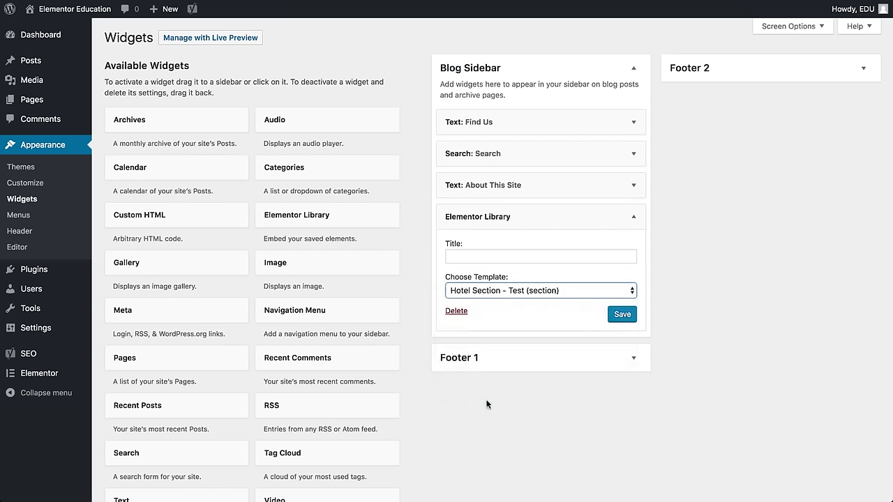
left_click(625, 317)
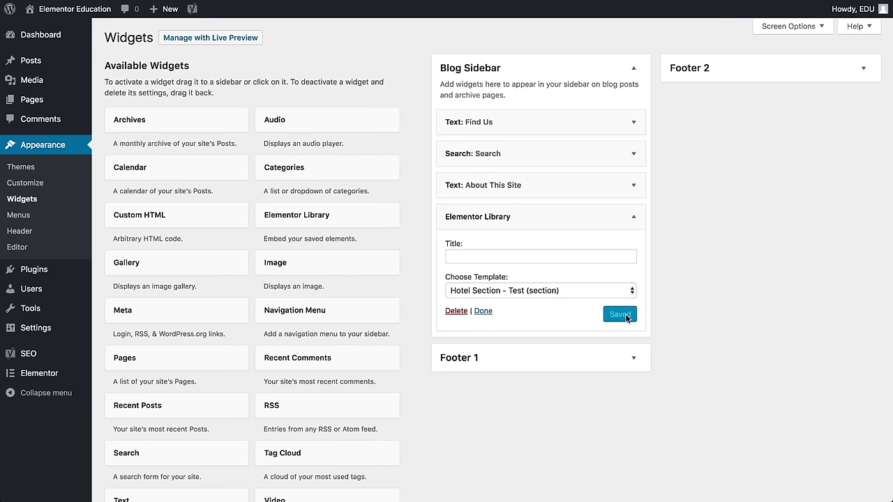